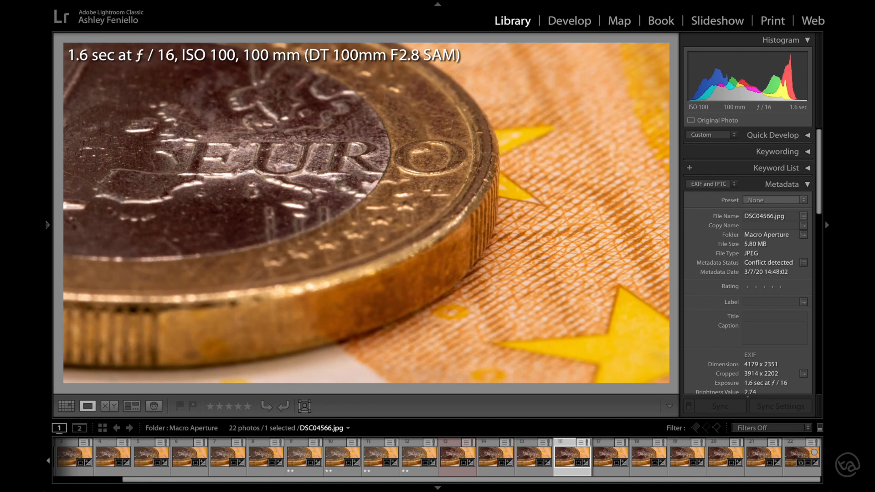
key(Right)
key(Right)
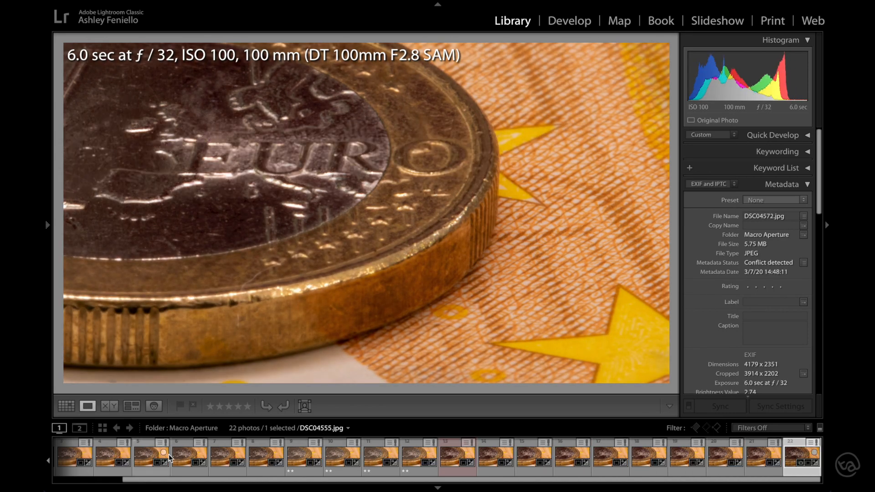
Step: Select the f/32 shot DSC04572.jpg and the f/2.8 shot DSC04551.jpg together in the Macro Aperture folder
scroll(170, 458, up, 2)
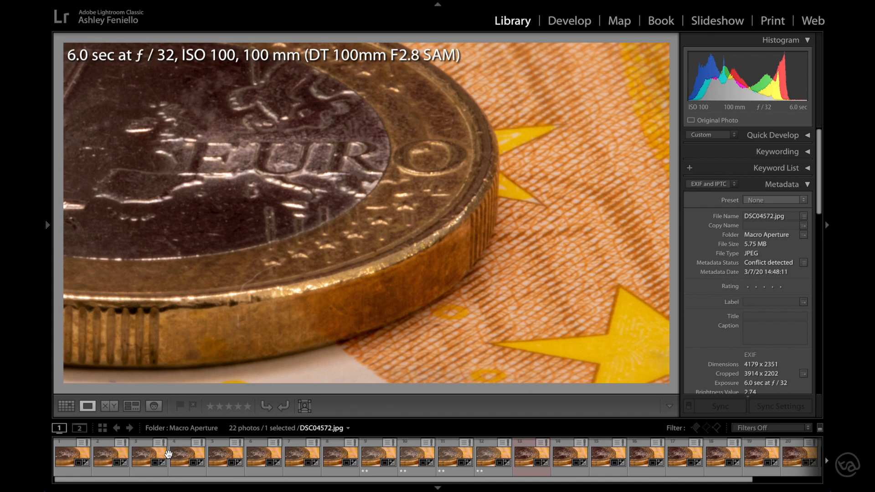
ctrl+click(70, 462)
key(Left)
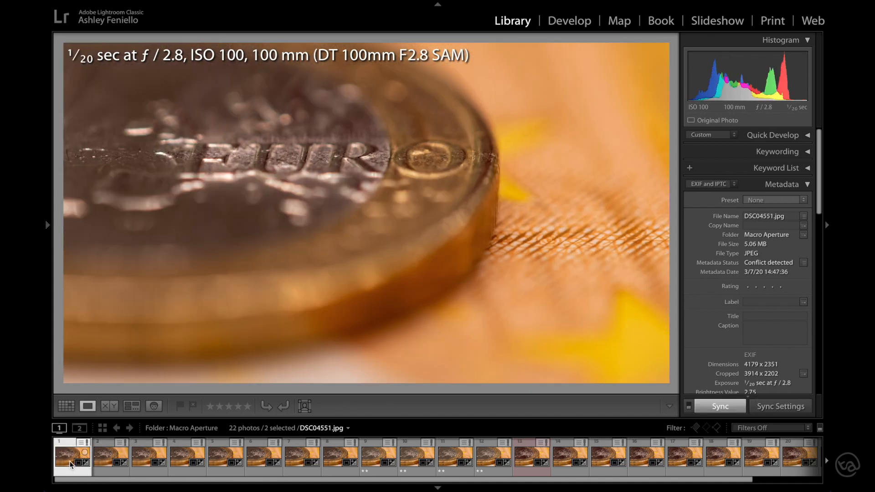
Step: Compare the f/32 and f/2.8 coin shots by flipping between them and side by side, magnified 3:1 on the letter R
key(Right)
key(Left)
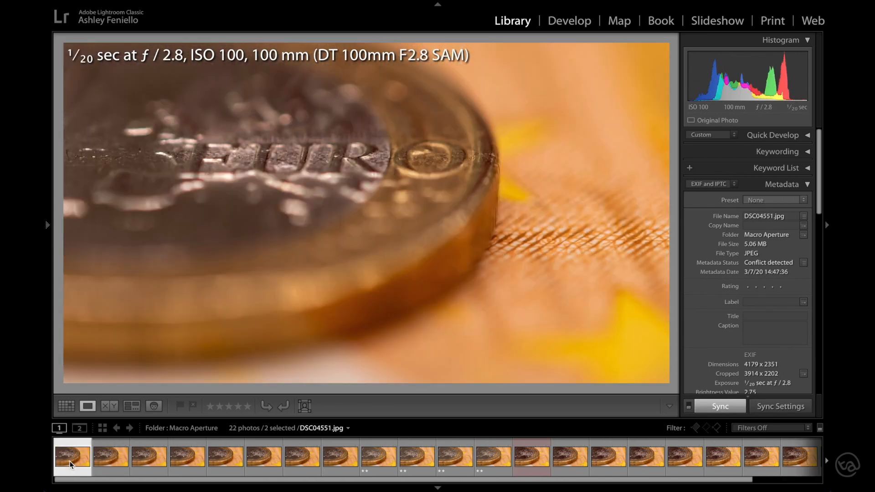
key(Right)
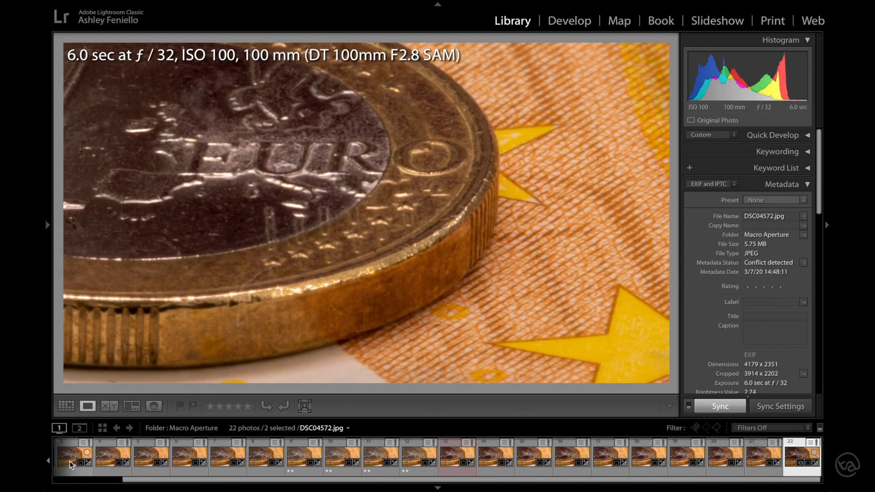
click(109, 406)
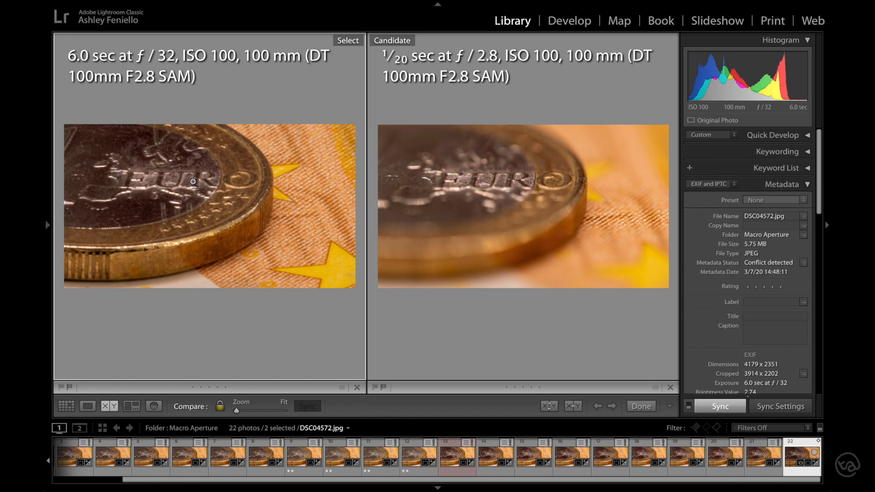
click(186, 180)
drag(216, 184, 69, 208)
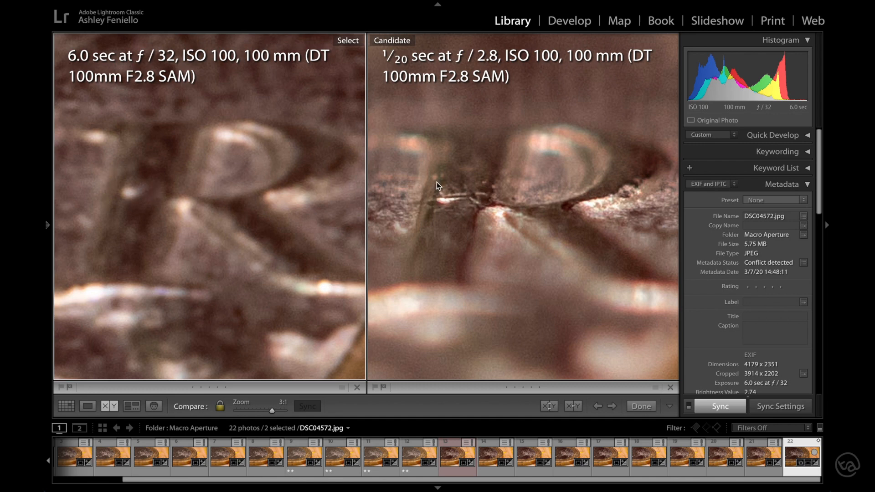
Step: Compare the f/2.8 candidate against successively wider-aperture select photos, from f/29 down to the f/11 shot DSC04563.jpg
click(764, 455)
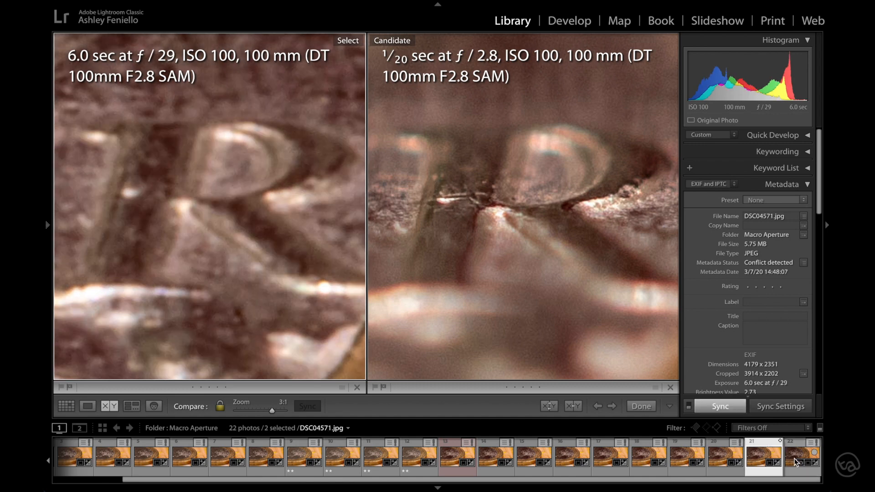
click(725, 455)
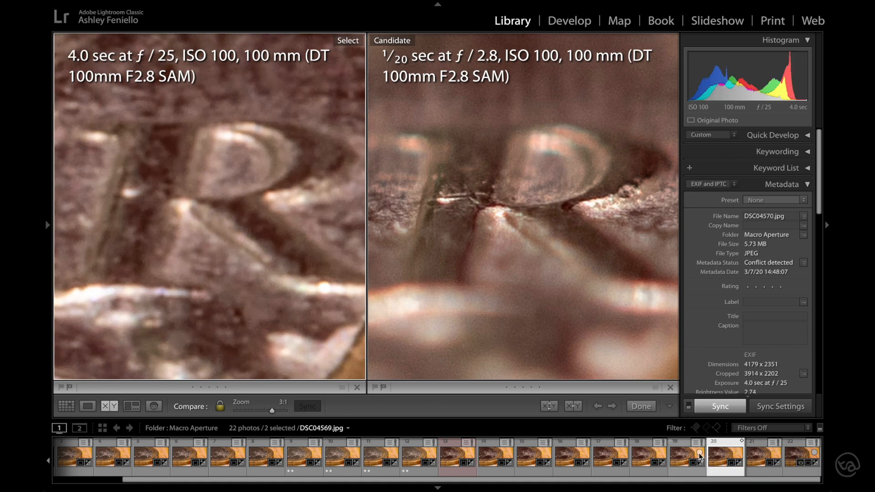
click(610, 456)
click(569, 459)
click(534, 455)
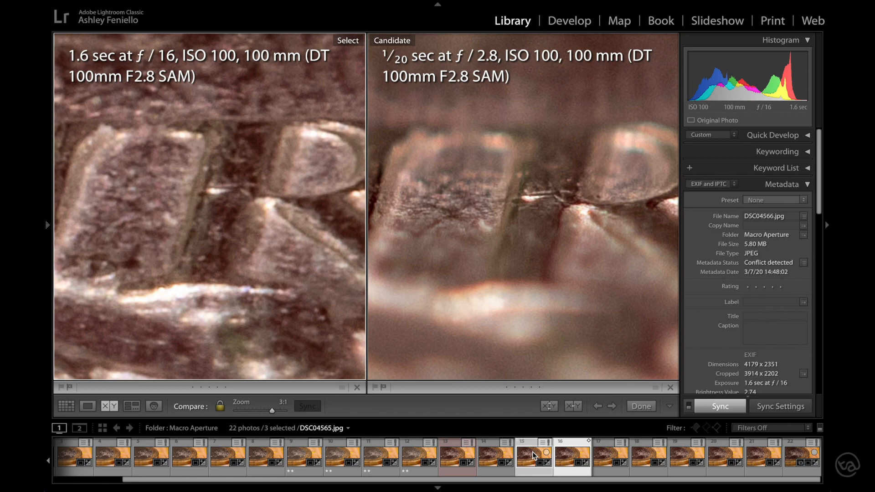
ctrl+click(492, 457)
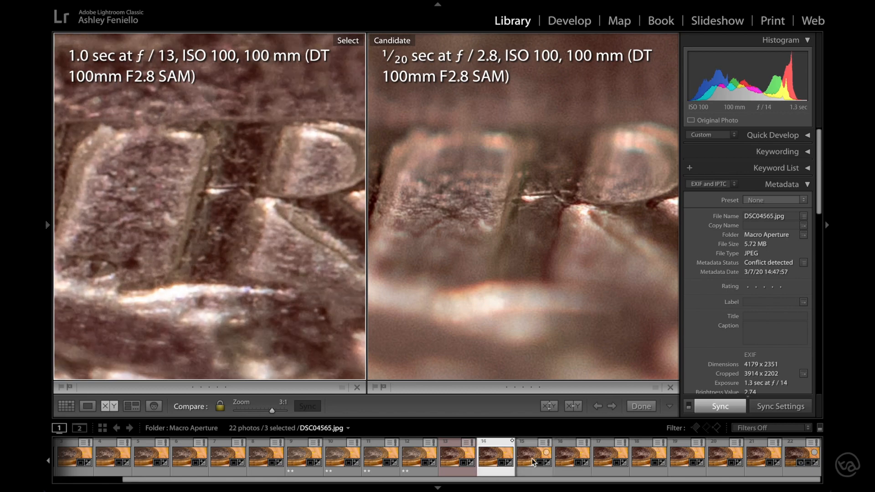
click(457, 456)
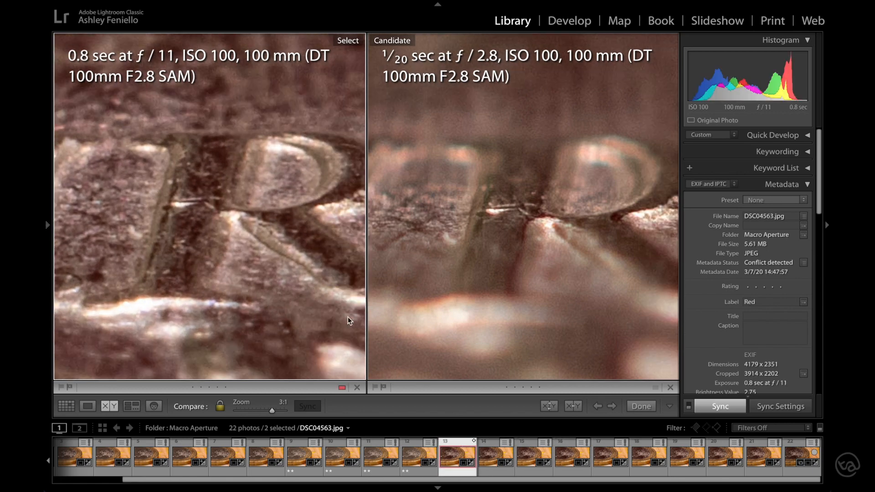
Step: Examine the sharpness along the EURO lettering in the f/11 and f/2.8 shots side by side
drag(190, 202, 370, 190)
drag(132, 186, 380, 198)
drag(254, 222, 337, 217)
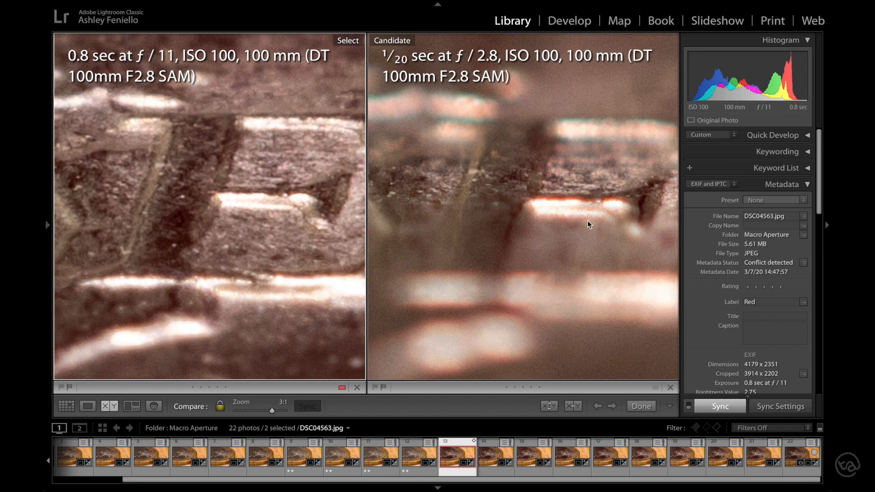
drag(649, 197, 246, 207)
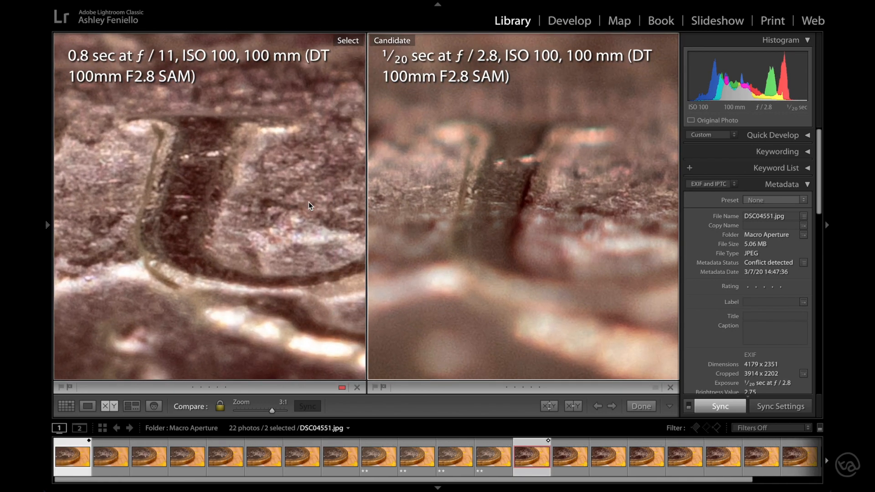
drag(570, 221, 370, 225)
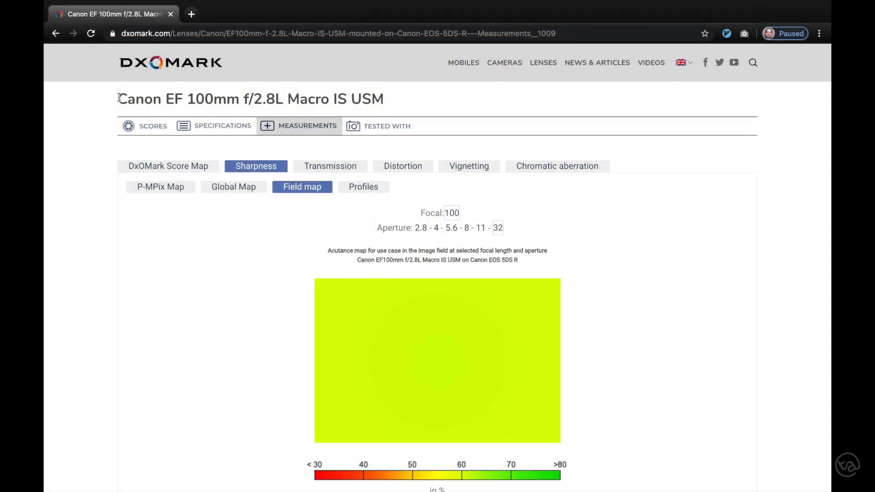
Step: In the browser, view DxOMark's Canon EF 100mm f/2.8L Macro sharpness field maps at f/32, 11, 8 and 5.6, and open its P-MPix map
drag(118, 99, 331, 99)
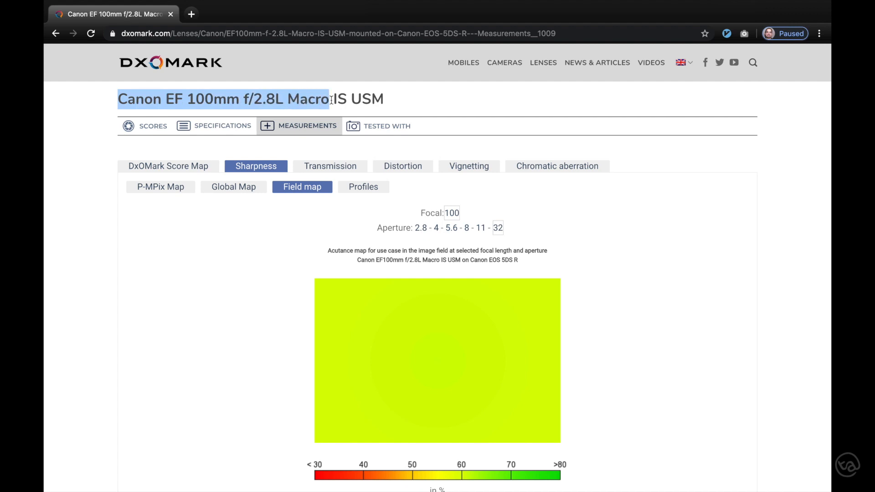
click(498, 230)
click(482, 231)
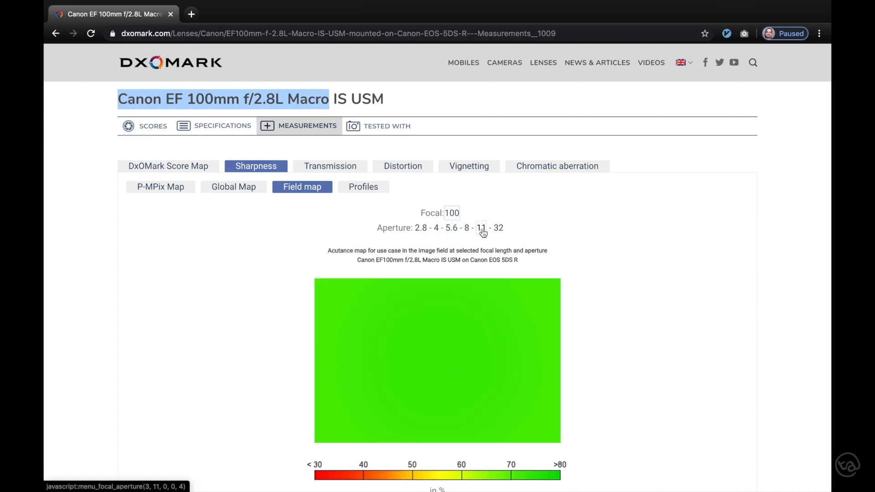
click(467, 230)
click(455, 231)
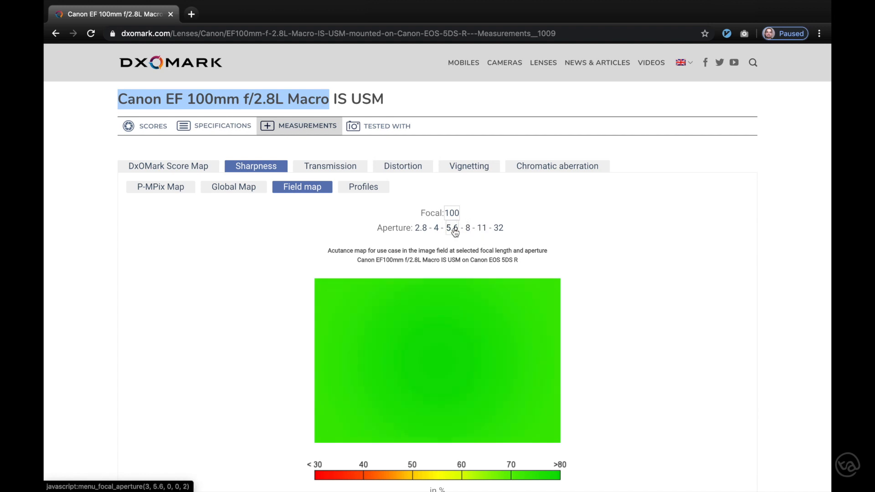
click(181, 189)
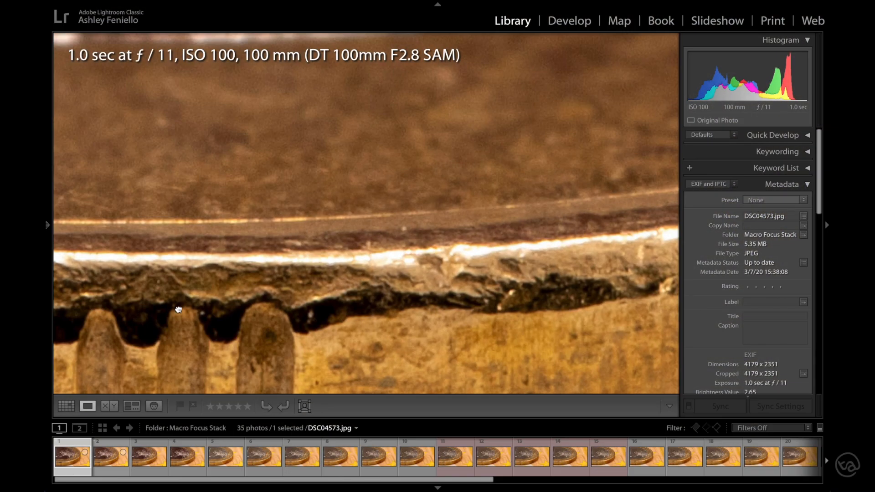
Step: In Lightroom Classic, inspect the coin's rim in DSC04573.jpg and browse the Macro Focus Stack photos up to DSC04583.jpg
drag(178, 310, 305, 216)
click(305, 216)
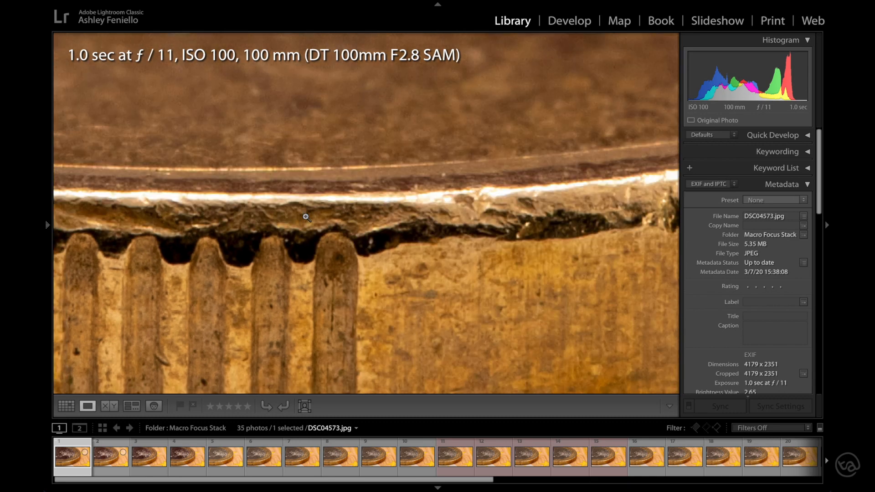
key(Right)
key(Right)
key(Right)
key(Right)
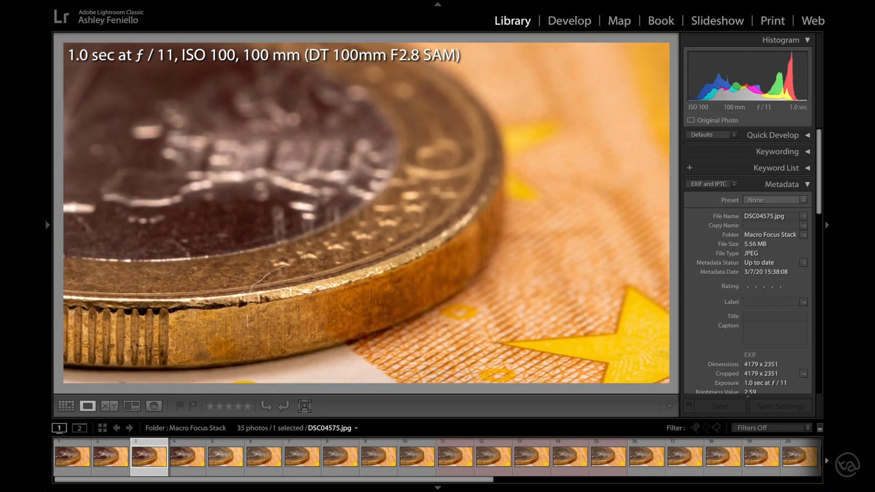
key(Right)
key(Right)
key(Right)
key(Right)
key(Right)
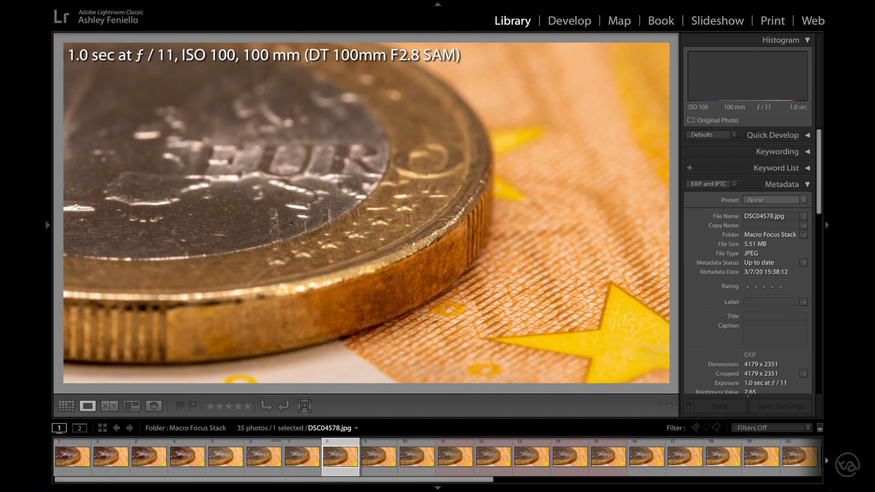
key(Right)
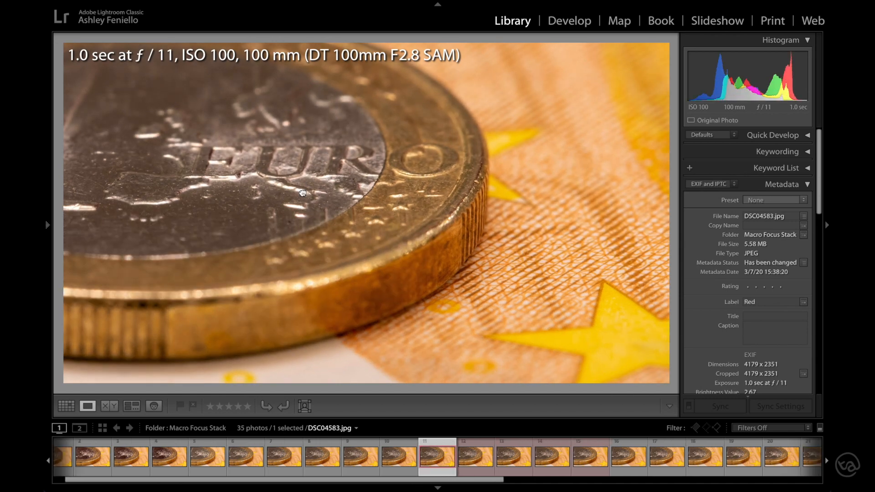
Step: Inspect the coin's surface detail in DSC04583.jpg up close and return to the full photo
click(303, 193)
drag(291, 138, 385, 250)
click(386, 251)
Step: Browse the rest of the focus stack up to DSC04603.jpg to examine how the focus plane shifts
key(Right)
key(Right)
key(Right)
key(Right)
key(Right)
key(Right)
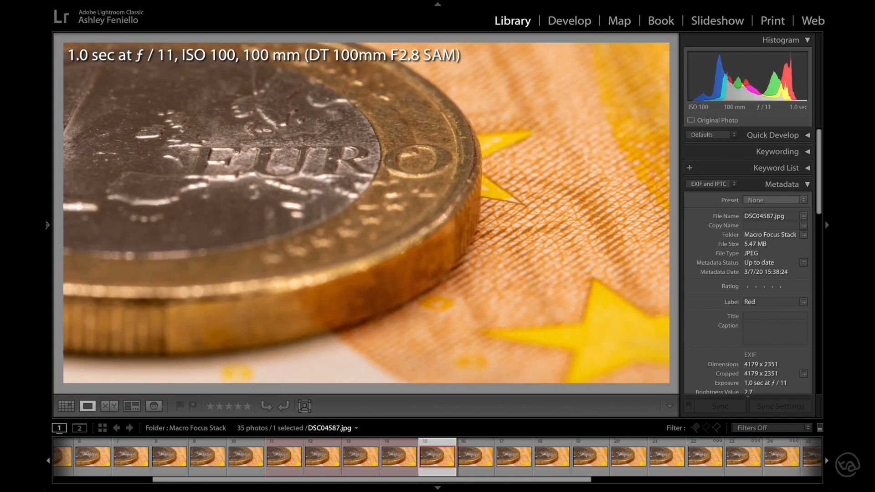
key(Right)
key(Right)
key(Right)
key(Right)
key(Right)
key(Right)
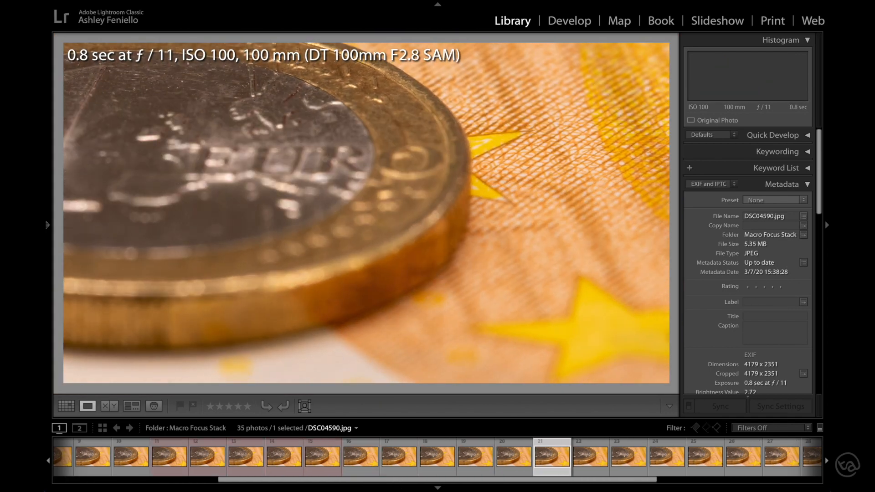
key(Right)
key(Right)
key(Right)
key(Right)
key(Right)
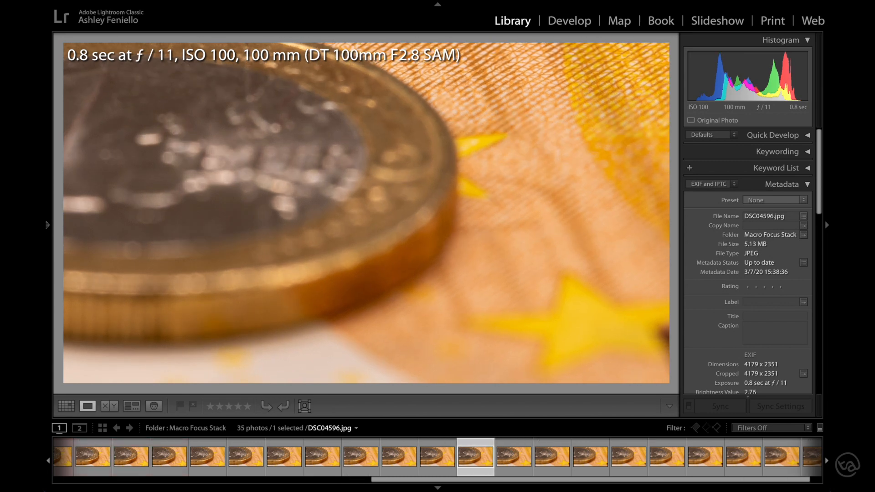
key(Right)
key(Right)
key(Right)
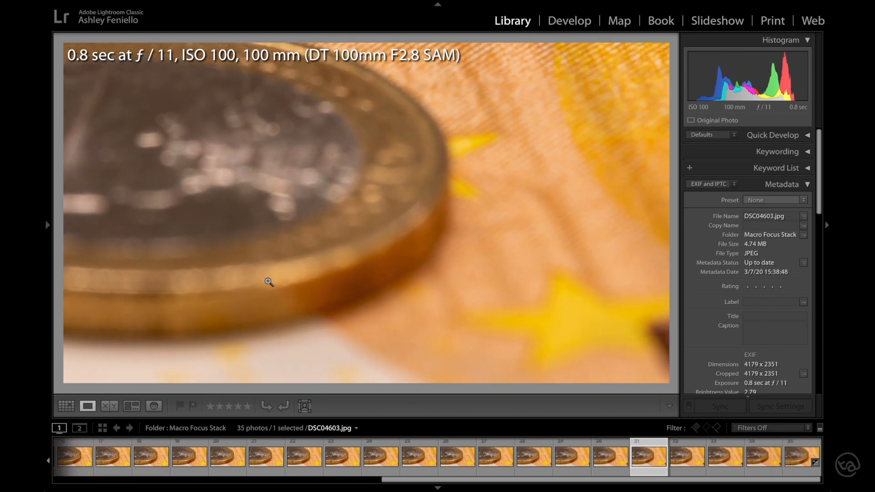
Step: Compare DSC04583.jpg and DSC04587.jpg side by side, magnified 3:1 on the letter R of the coin
scroll(362, 460, up, 5)
click(359, 456)
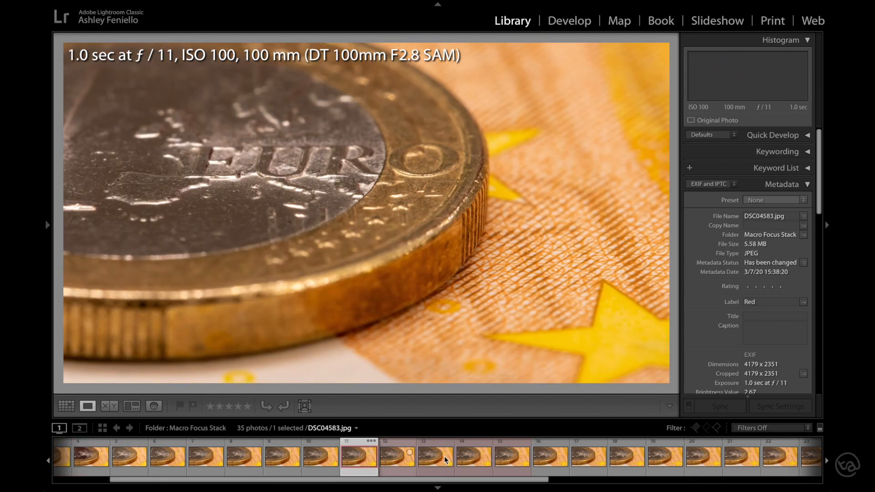
ctrl+click(507, 458)
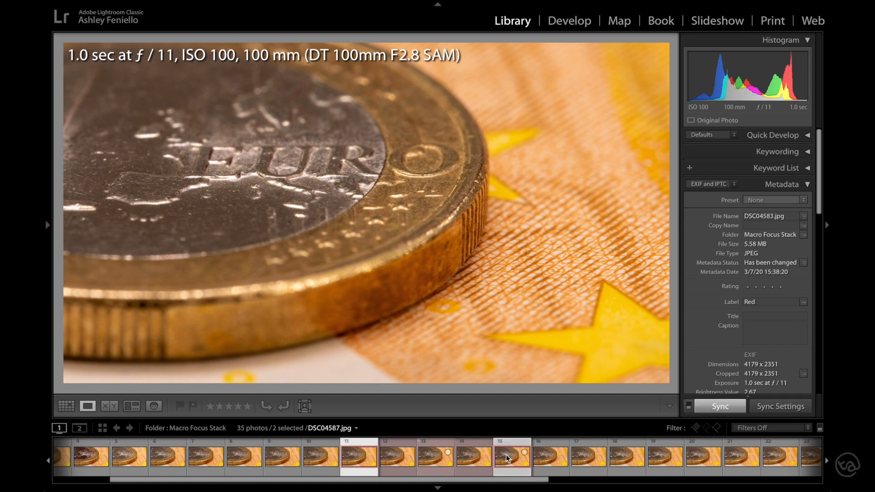
click(110, 406)
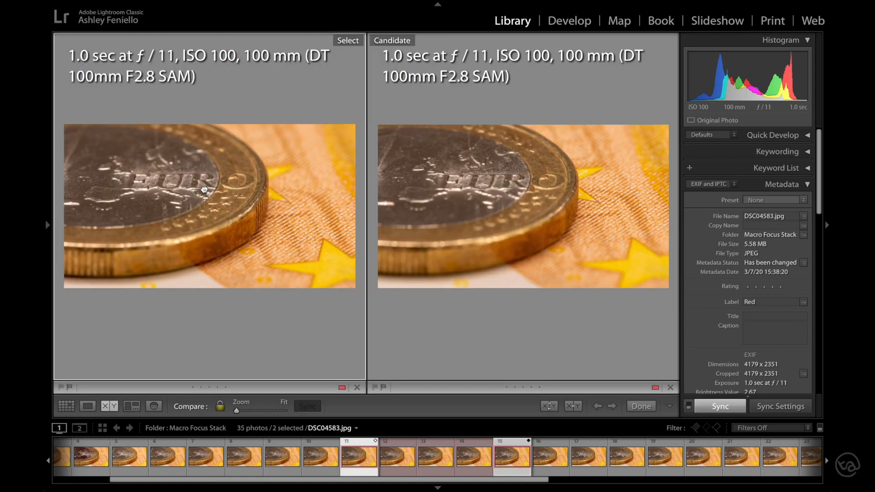
click(204, 189)
drag(189, 161, 199, 276)
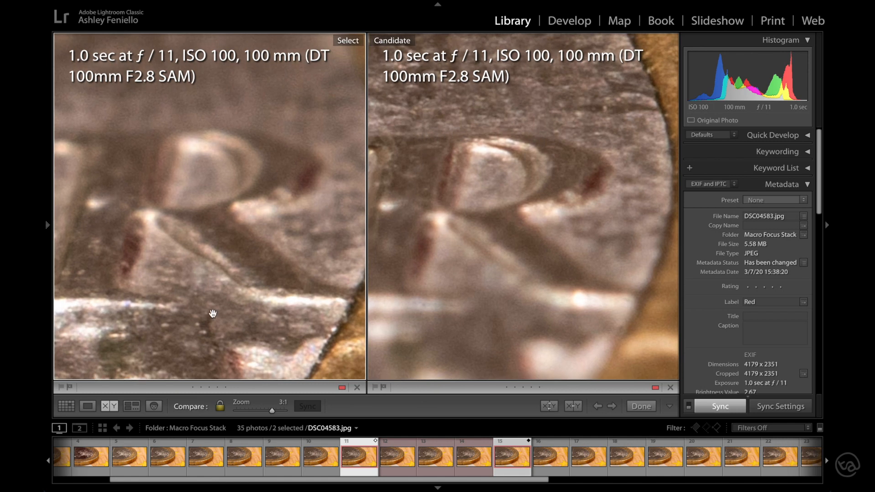
Step: Add the three red-labelled photos between DSC04583.jpg and DSC04587.jpg to the selection
ctrl+click(402, 454)
ctrl+click(438, 458)
ctrl+click(472, 456)
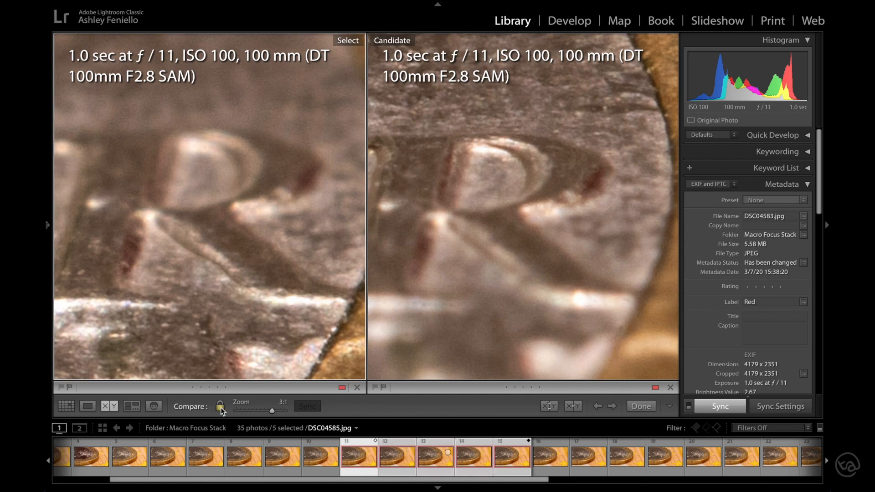
Step: View the selected focus stack photos one at a time in Loupe view, magnified on the EURO lettering
click(87, 406)
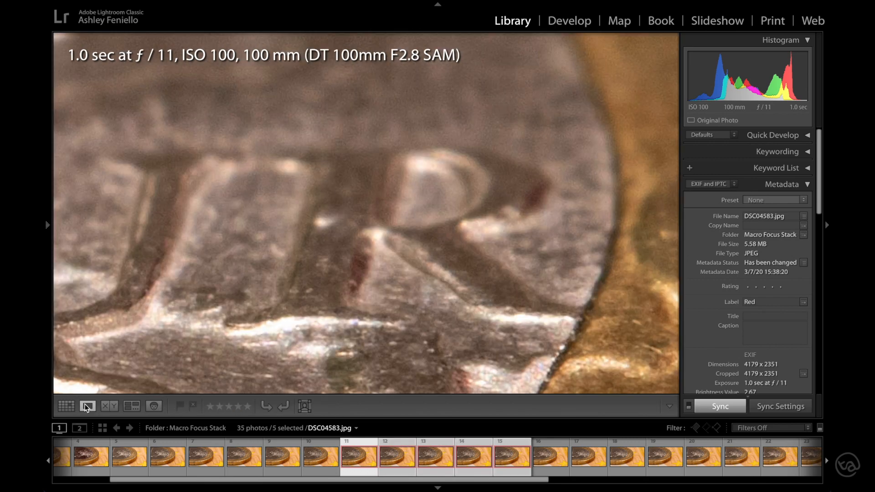
key(Right)
key(Right)
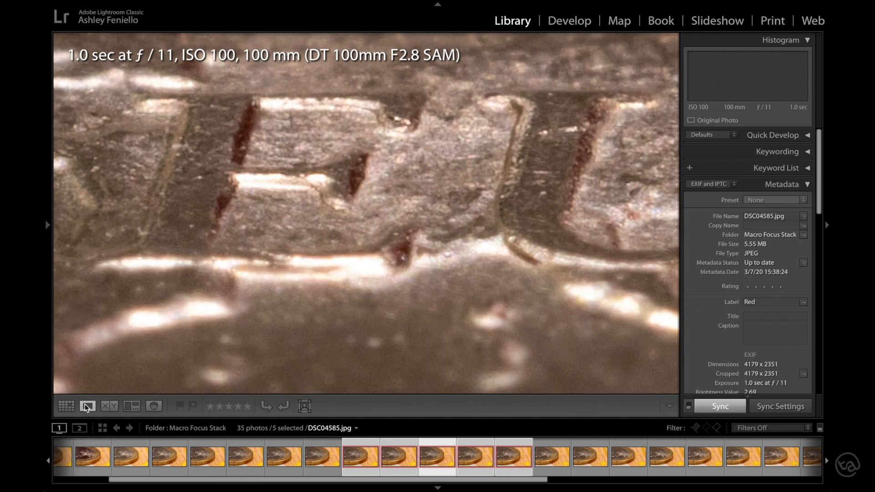
key(Right)
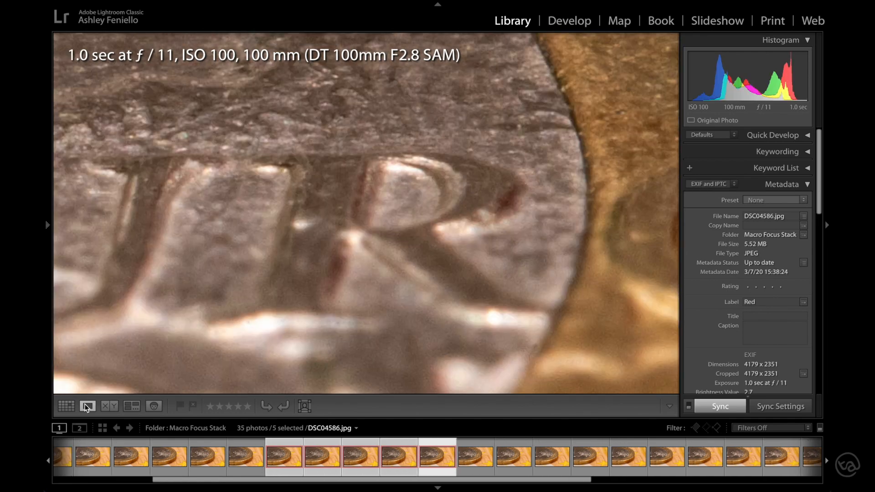
Step: Flip between DSC04583.jpg, DSC04587.jpg and the photos between them to compare focus on the magnified E, U and R letters
drag(156, 240, 464, 192)
key(Left)
key(Left)
key(Left)
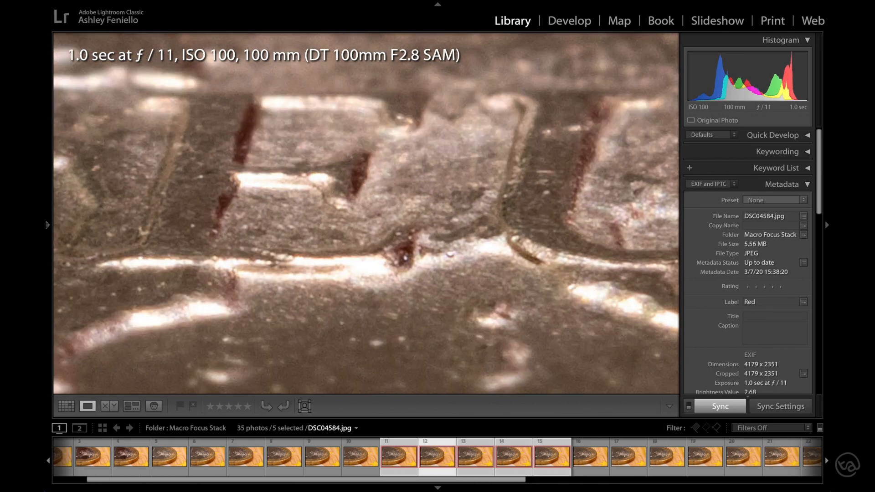
key(Left)
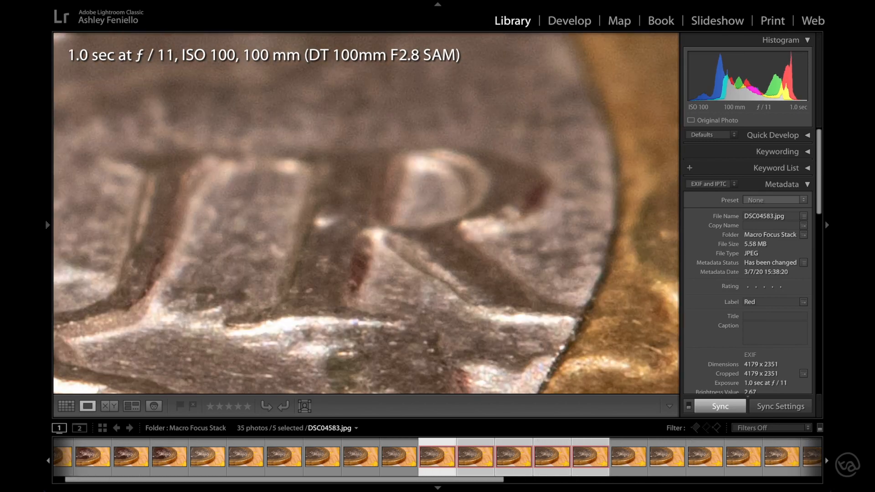
key(Right)
key(Right)
key(Right)
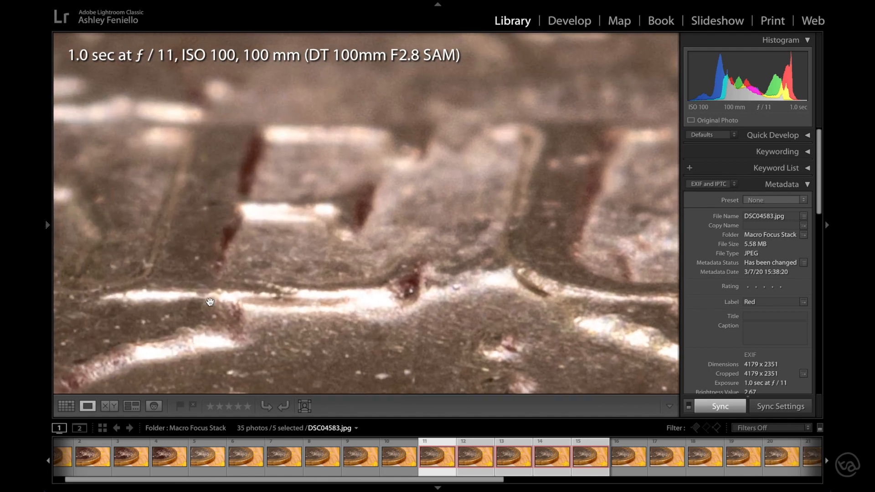
key(Right)
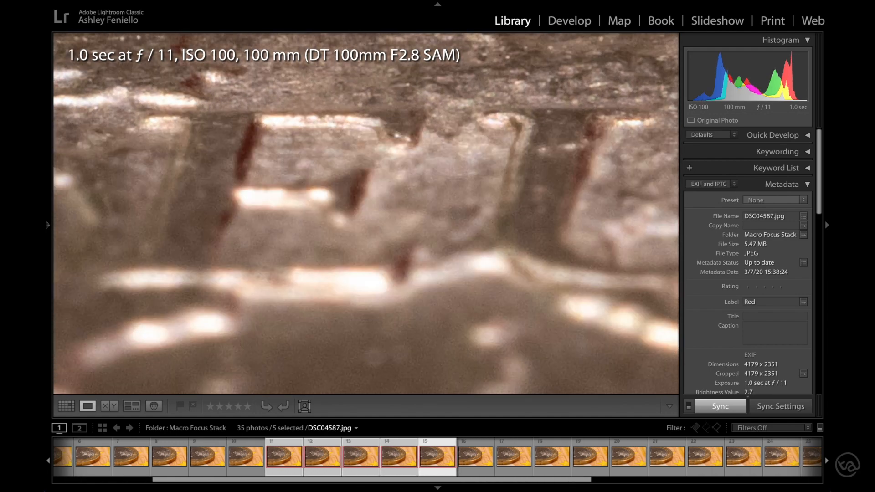
Step: Open the five selected focus stack photos as layers in a single Photoshop document
click(362, 458)
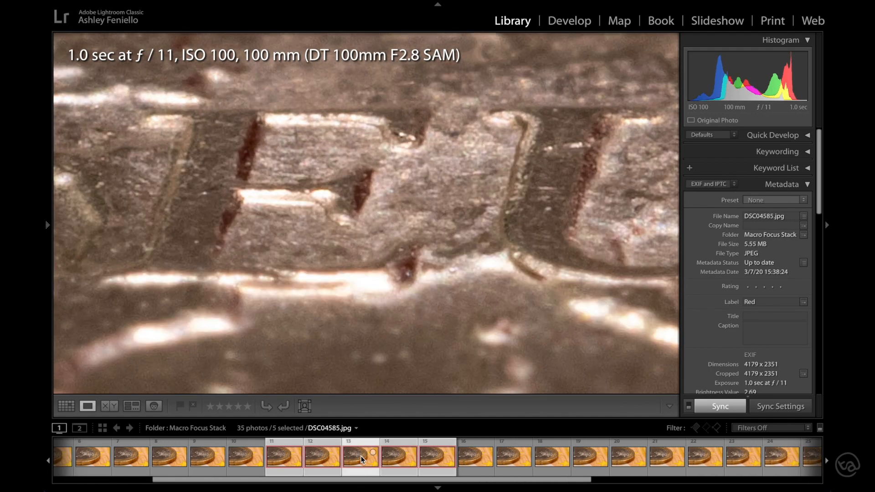
right_click(361, 458)
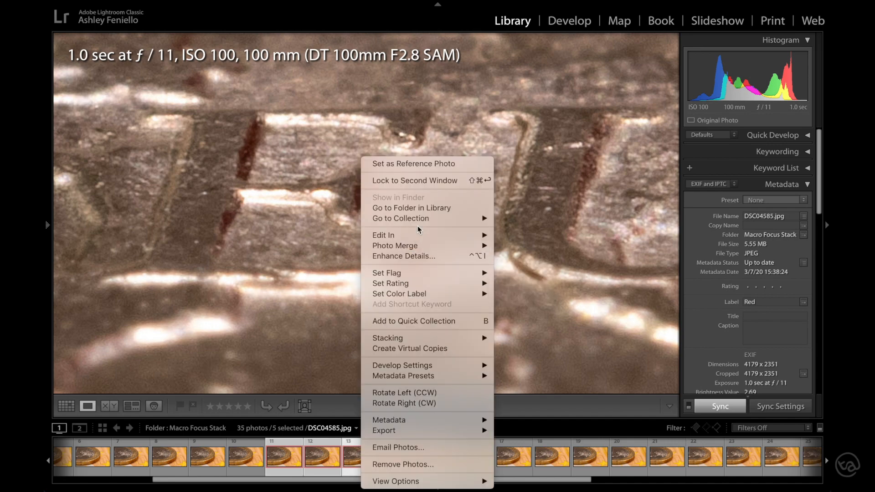
mouse_move(418, 236)
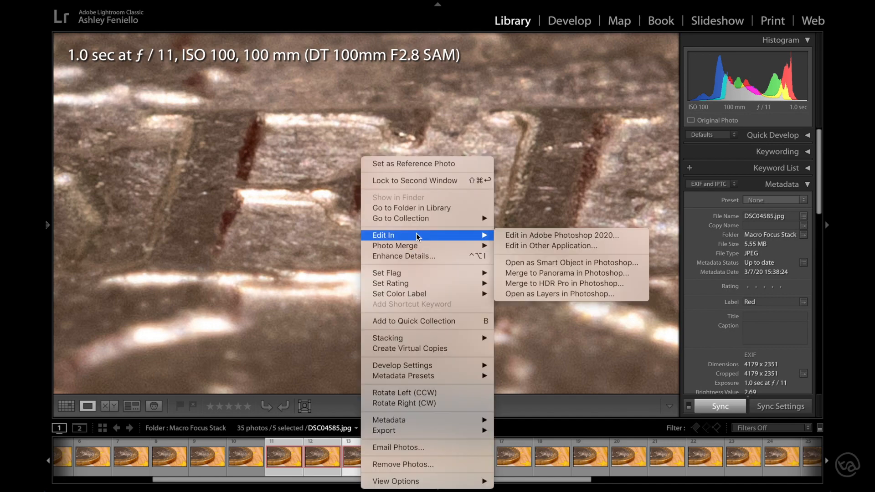
click(547, 294)
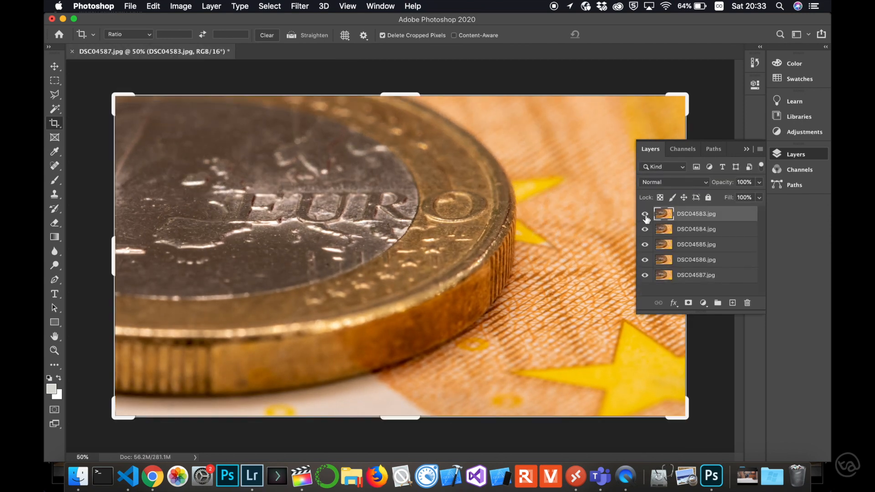
Step: Examine the EU lettering at 200% while hiding layers DSC04583.jpg through DSC04586.jpg one at a time, leaving DSC04587.jpg shown
key(super+1)
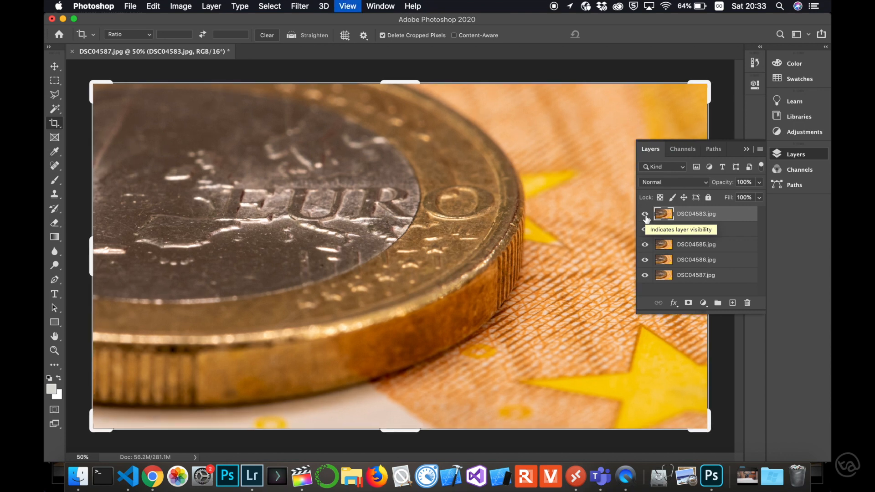
drag(292, 167, 346, 248)
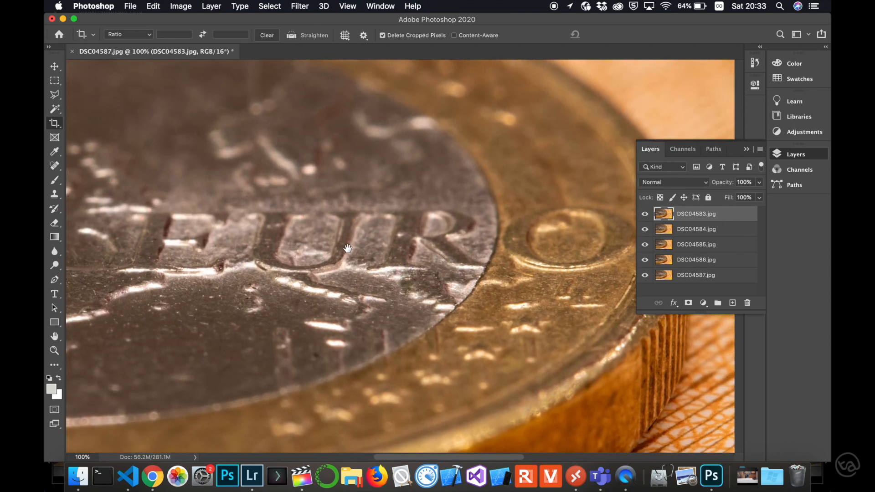
key(super+minus)
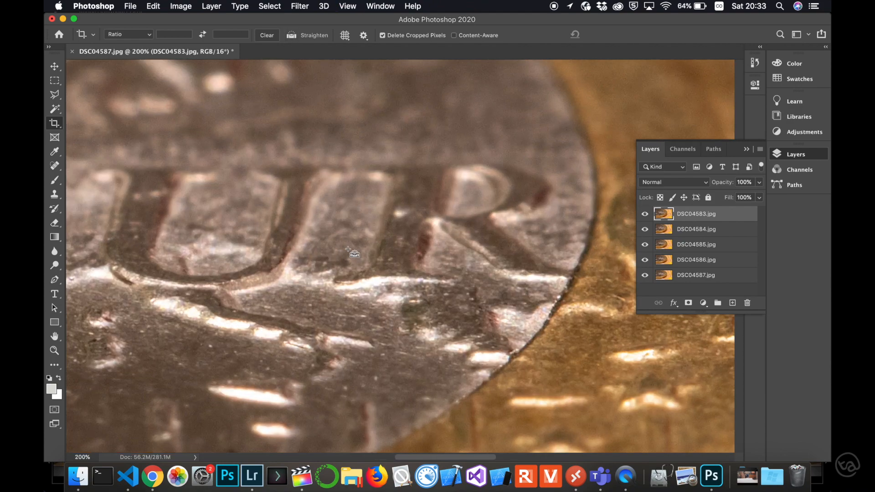
drag(307, 254, 505, 245)
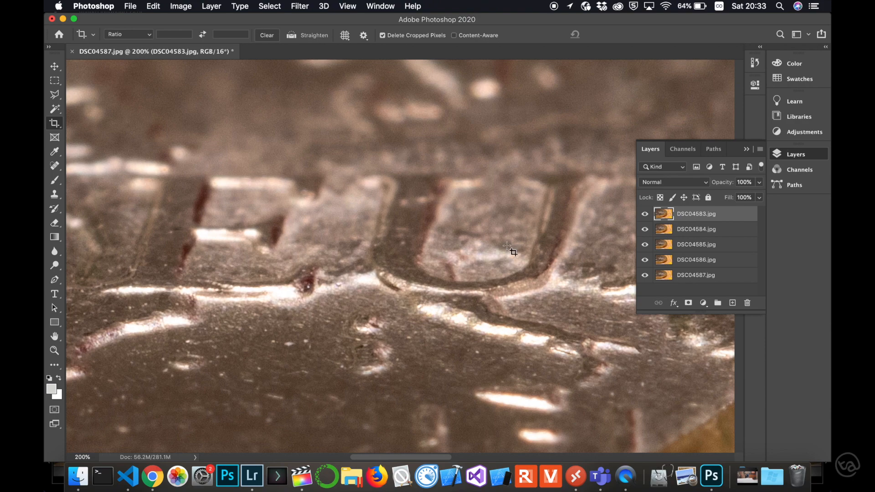
click(644, 214)
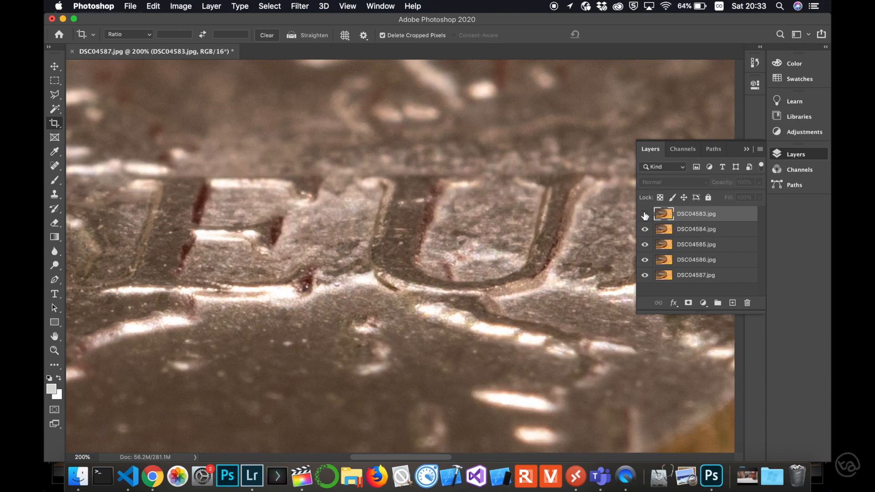
click(645, 229)
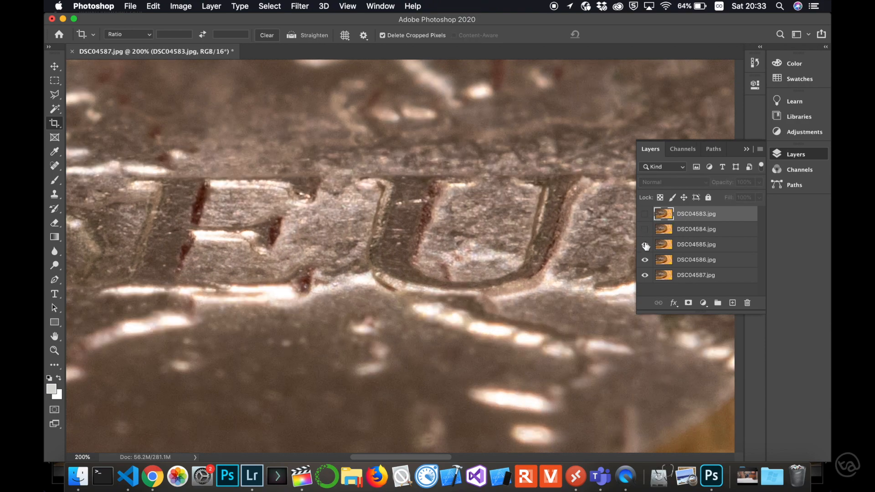
click(645, 245)
click(645, 260)
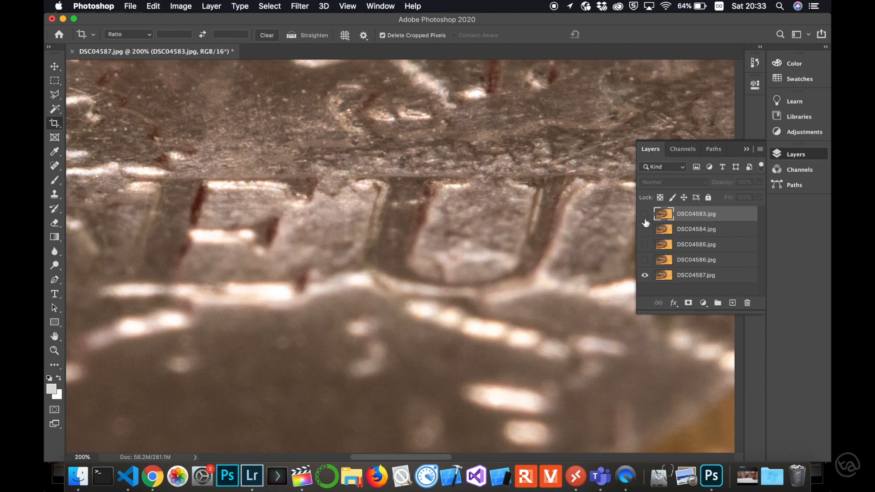
Step: Toggle the DSC04583.jpg layer repeatedly over DSC04587.jpg to compare how the lettering lines up, leaving it shown
click(645, 214)
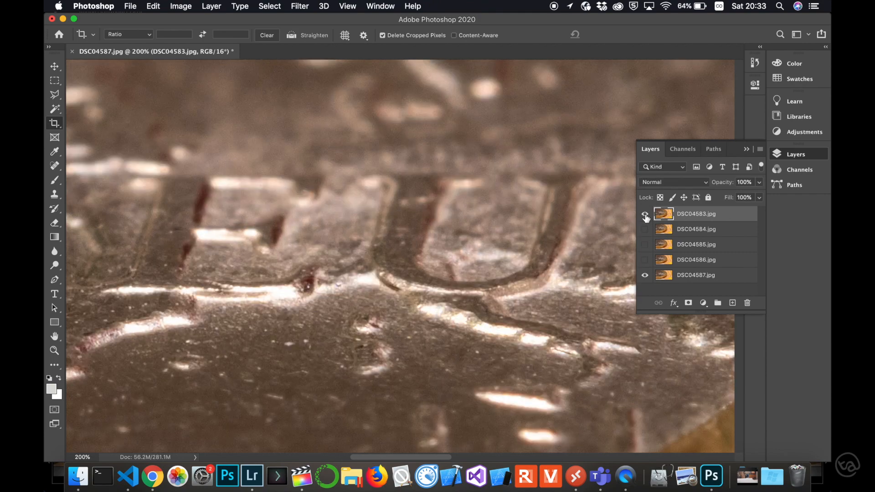
click(645, 214)
click(645, 214)
click(645, 214)
click(645, 215)
click(645, 214)
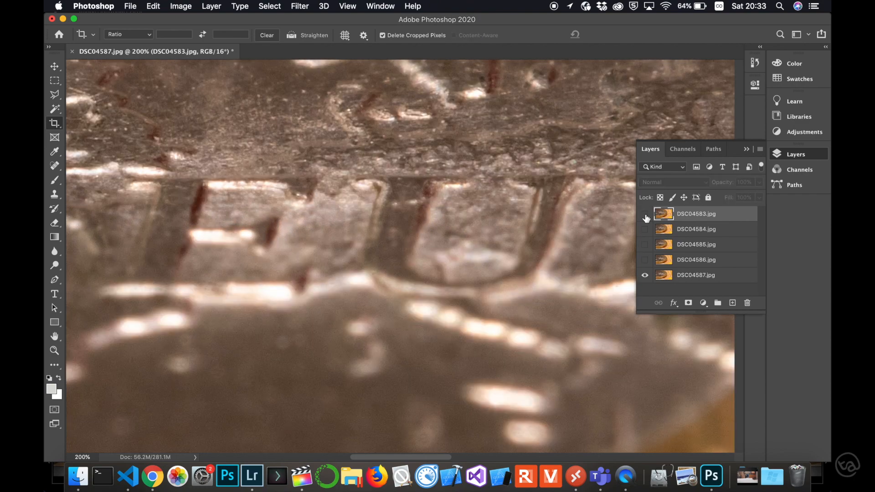
click(645, 214)
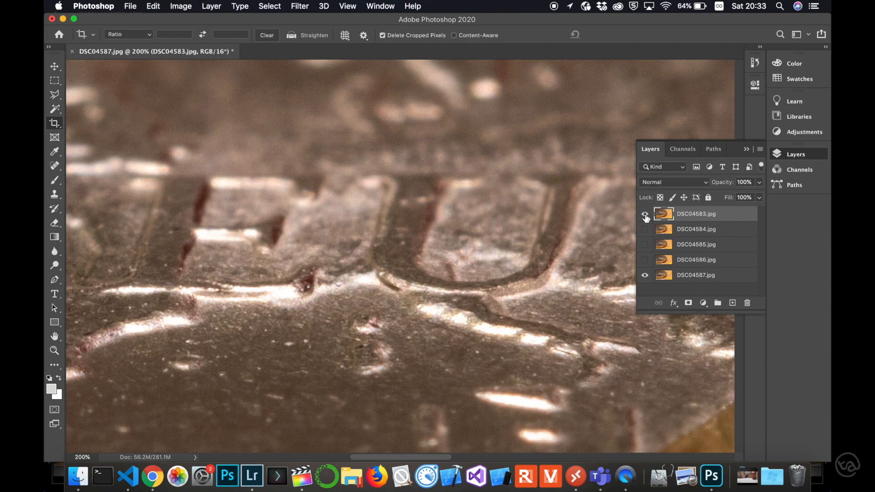
Step: Select all five layers and auto-align them with the Auto projection
shift+click(695, 276)
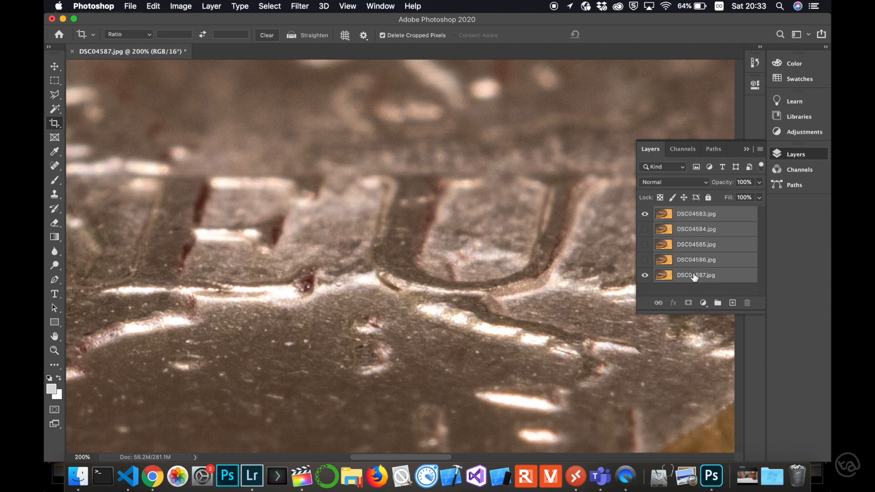
click(153, 6)
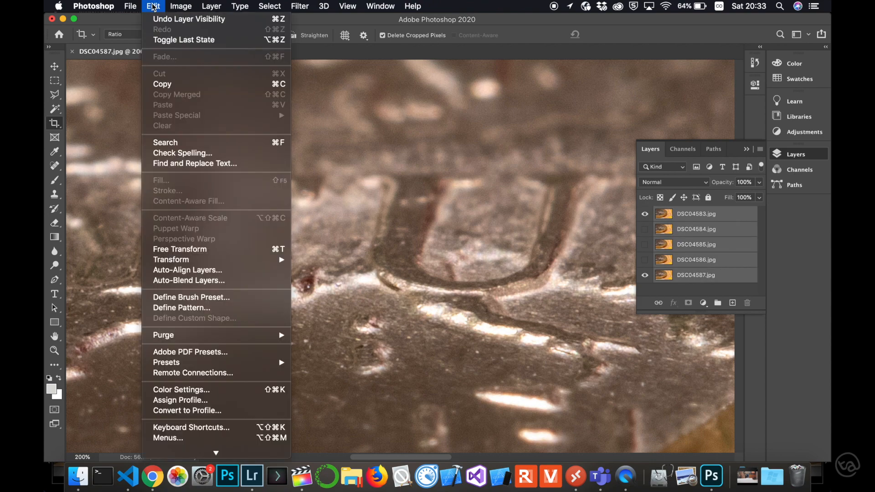
click(196, 270)
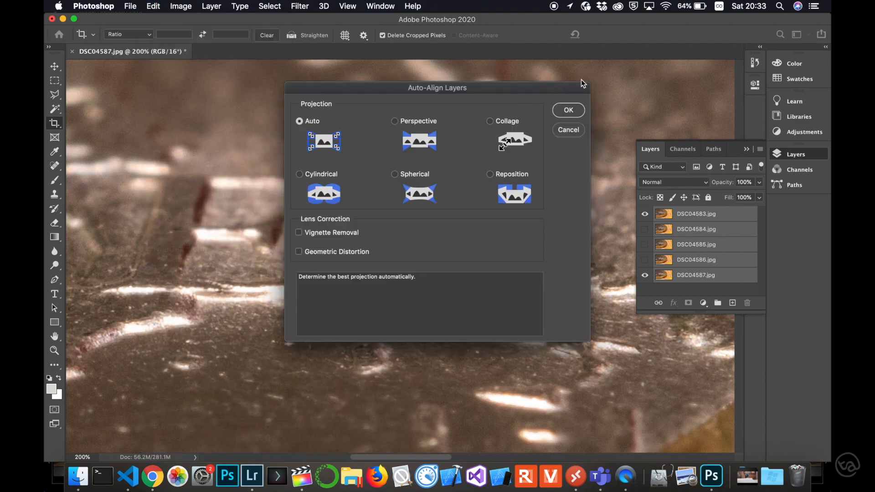
click(572, 108)
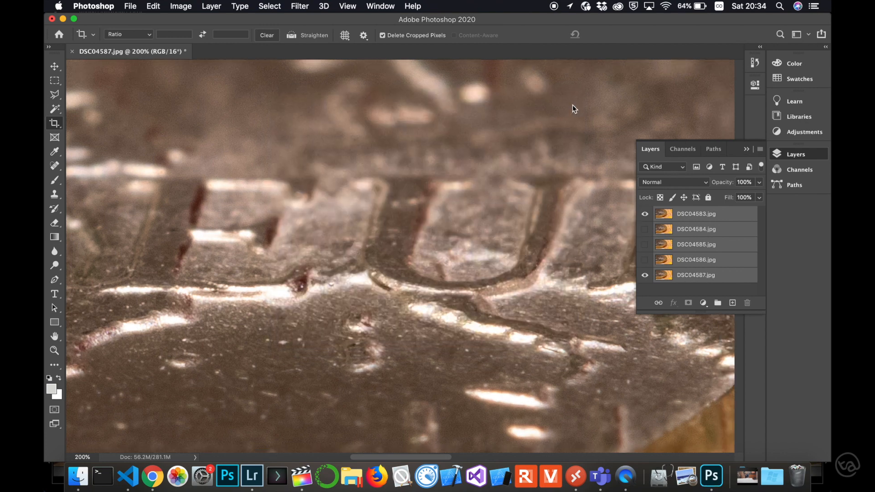
Step: Toggle the DSC04583.jpg layer over DSC04587.jpg to check the alignment, leaving it hidden
click(645, 214)
click(645, 214)
click(645, 215)
click(645, 214)
click(644, 214)
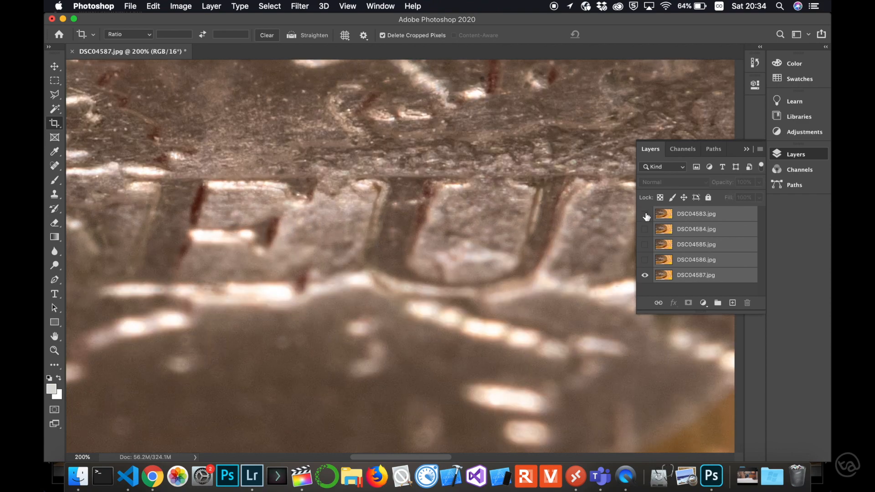
Step: Show the four hidden layers again, working up from DSC04586.jpg to DSC04583.jpg
click(645, 260)
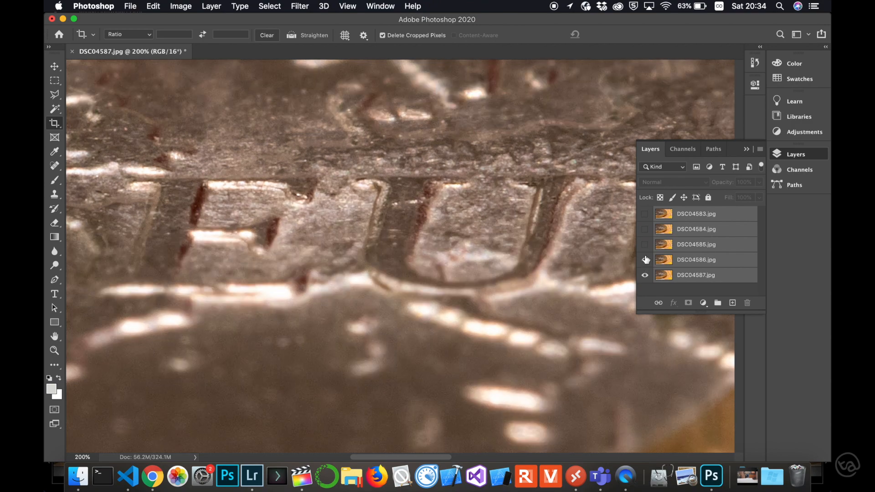
click(644, 245)
click(644, 235)
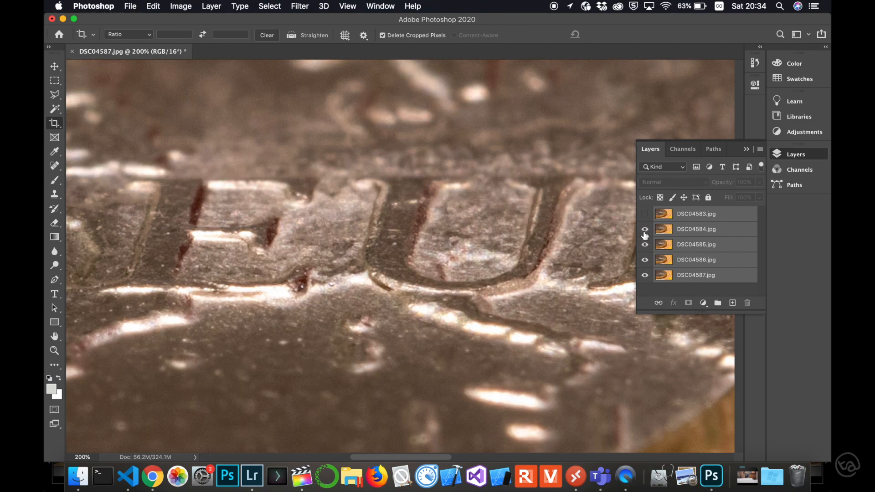
click(646, 218)
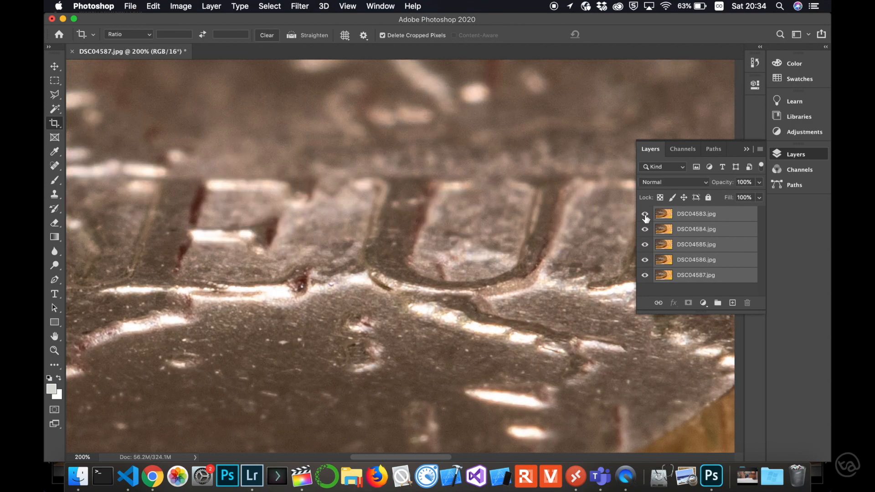
Step: Auto-blend the selected layers using the Stack Images method with Seamless Tones and Colors
click(153, 6)
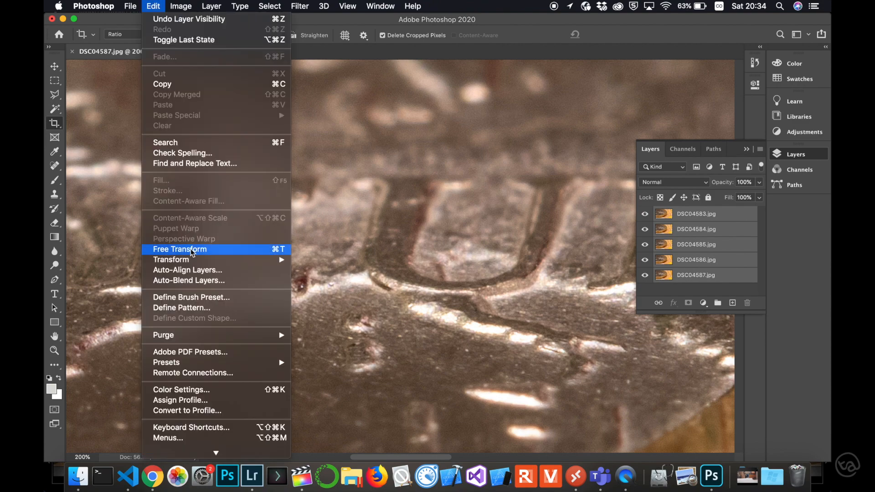
click(198, 281)
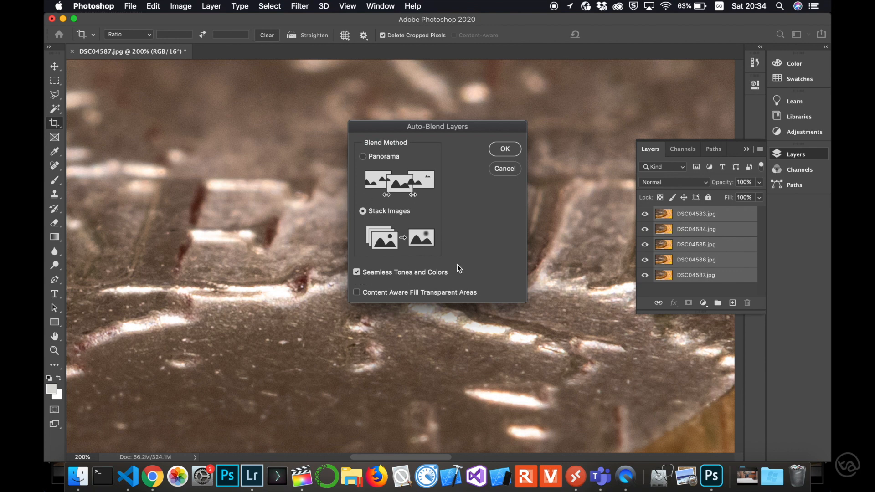
click(505, 150)
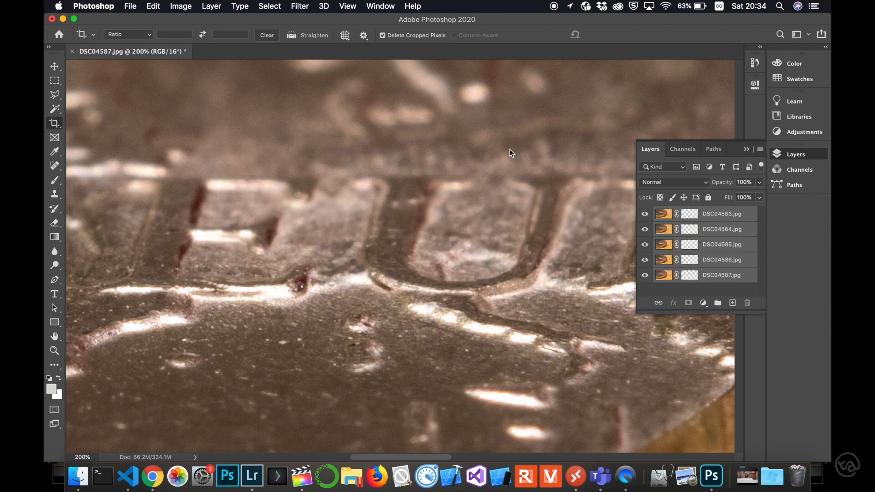
Step: Hide the masked layers DSC04583.jpg through DSC04586.jpg one by one and toggle DSC04587.jpg to examine what each contributes
click(645, 214)
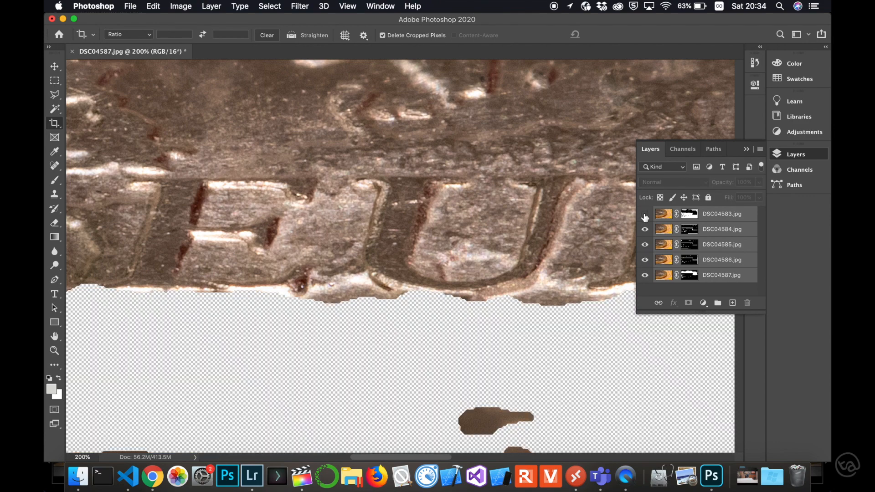
click(645, 230)
click(645, 244)
click(645, 260)
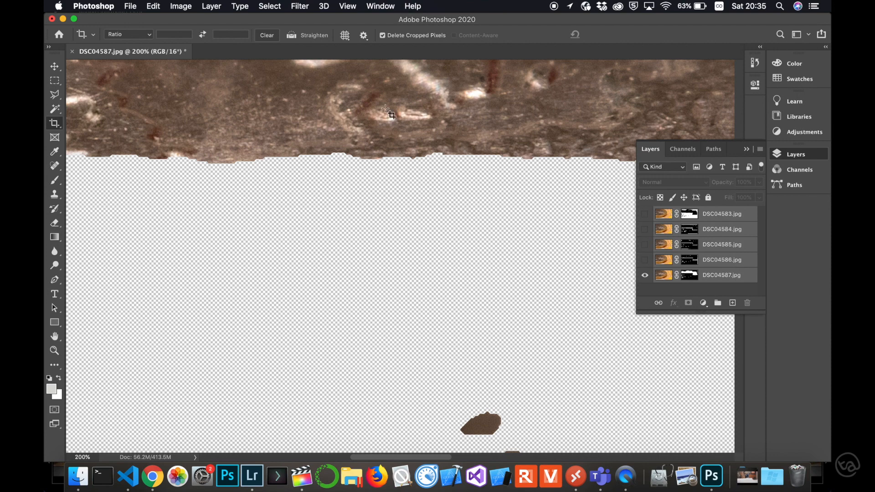
click(646, 275)
click(646, 276)
Step: Show layers DSC04583.jpg, DSC04586.jpg, DSC04584.jpg and DSC04585.jpg again to examine how their sharp bands combine
click(645, 215)
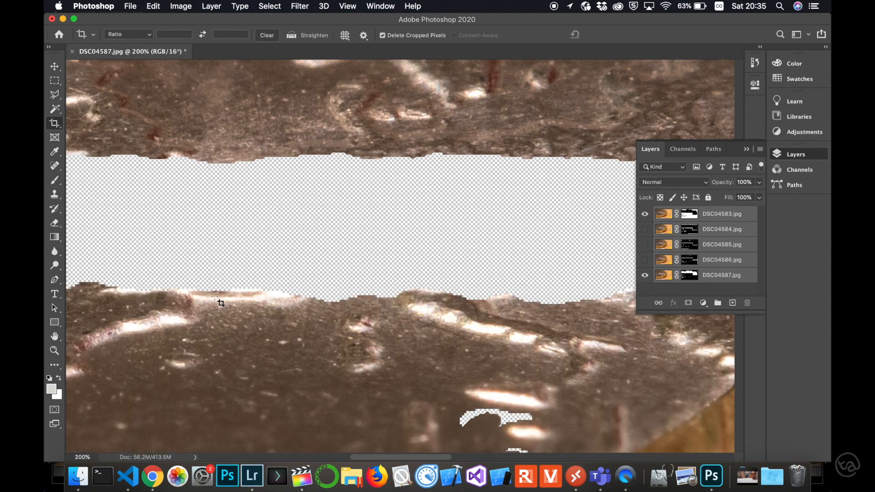
click(644, 260)
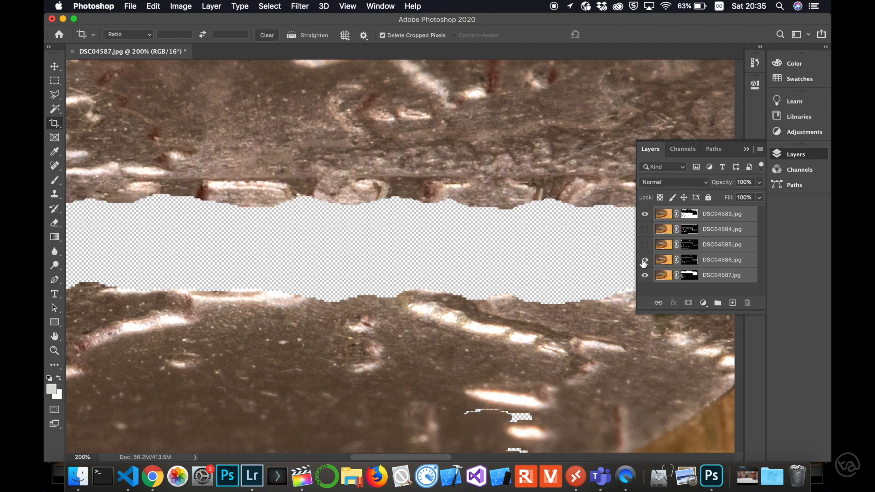
click(645, 230)
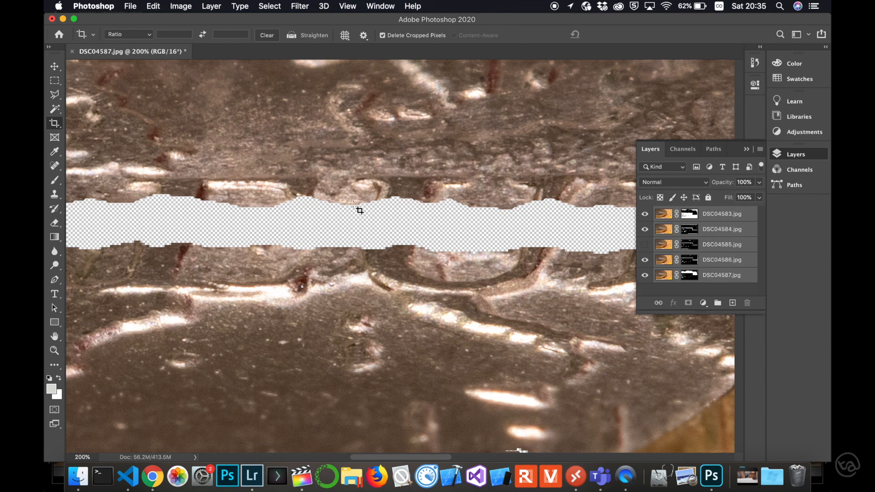
click(645, 245)
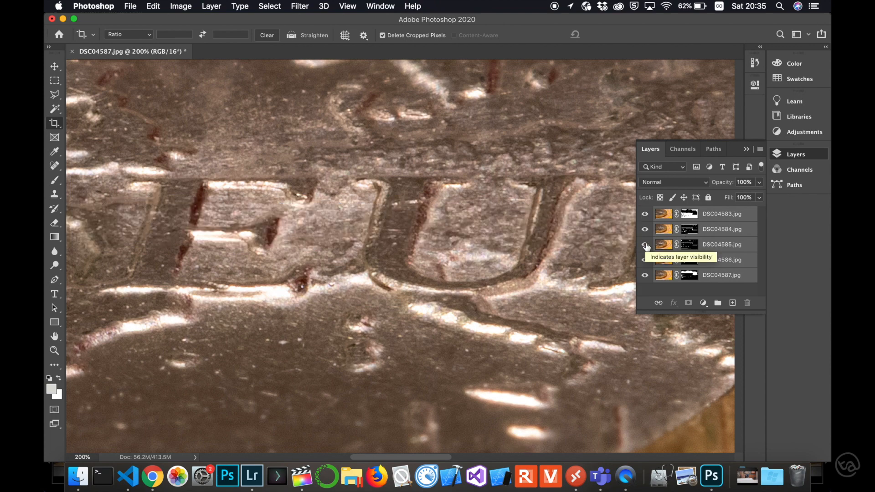
Step: Inspect the blended UR lettering and coin edge at 200%, and view the whole stacked image fitted to the window
drag(456, 246, 164, 237)
drag(431, 241, 458, 246)
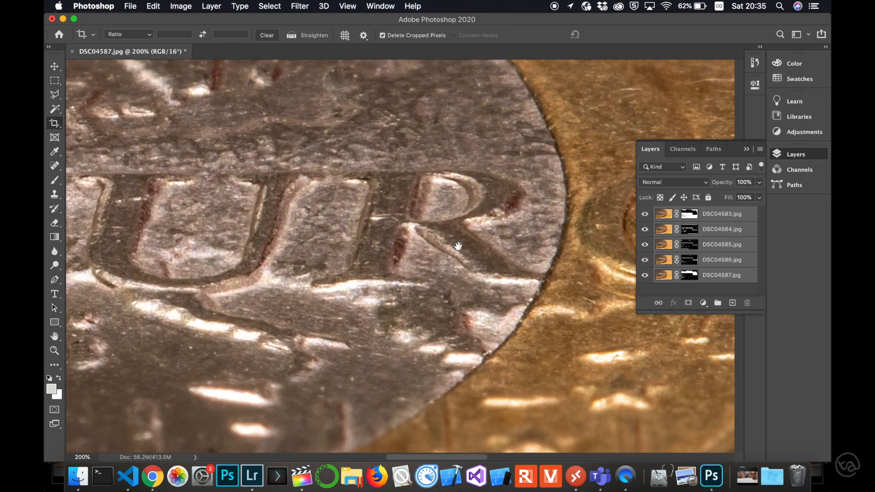
key(super+0)
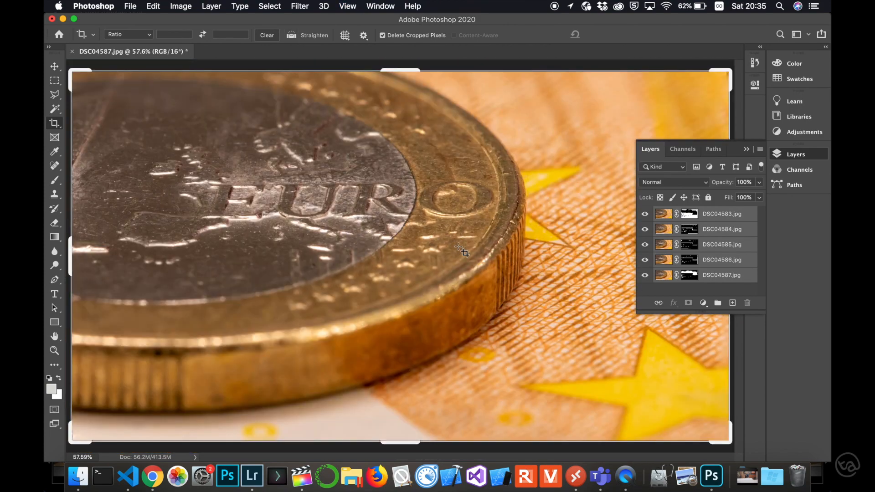